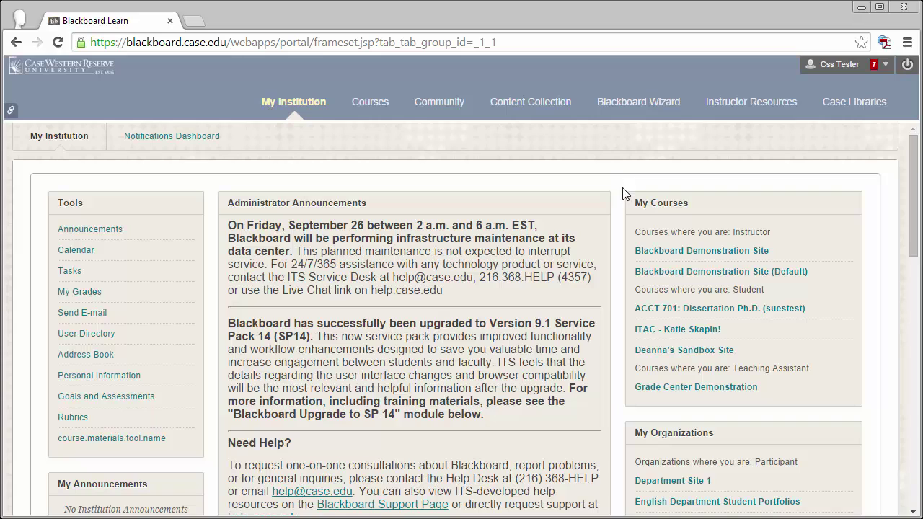
Step: Open the Assignments area of the Blackboard Demonstration Site course and start creating a new assignment
click(661, 251)
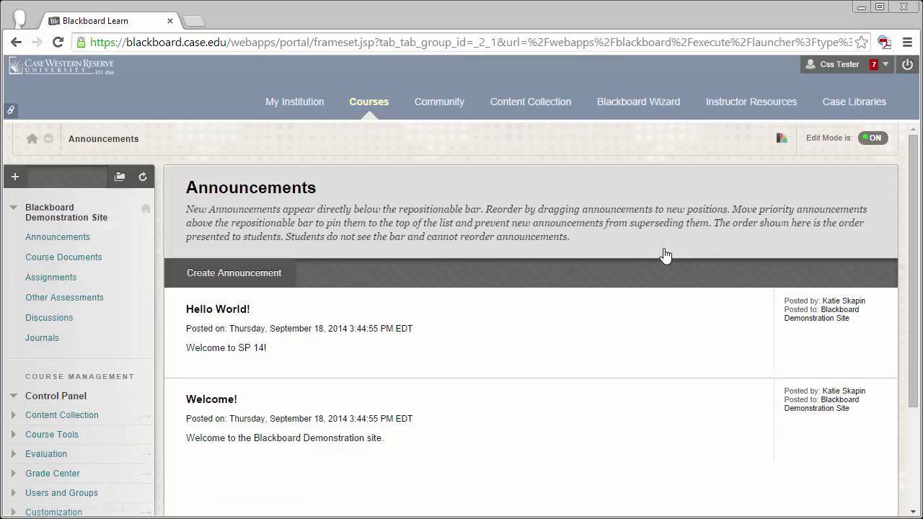
click(120, 280)
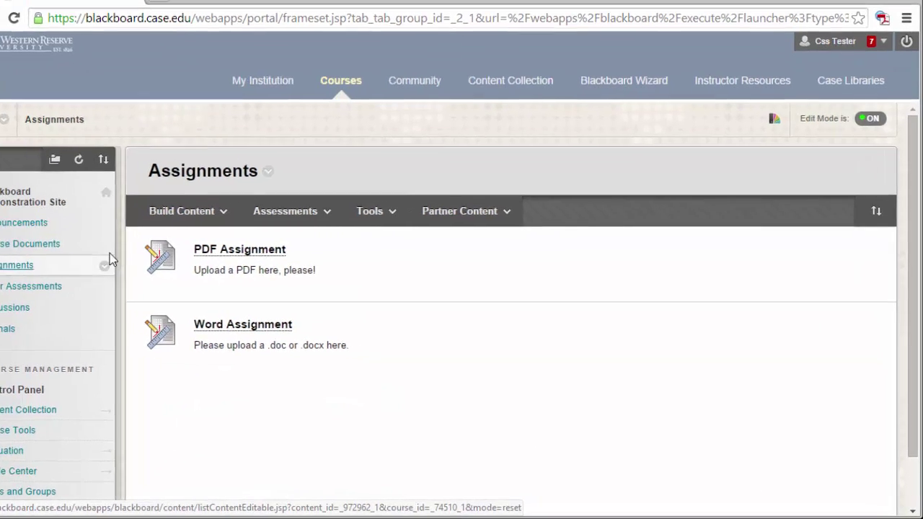
click(252, 229)
click(242, 191)
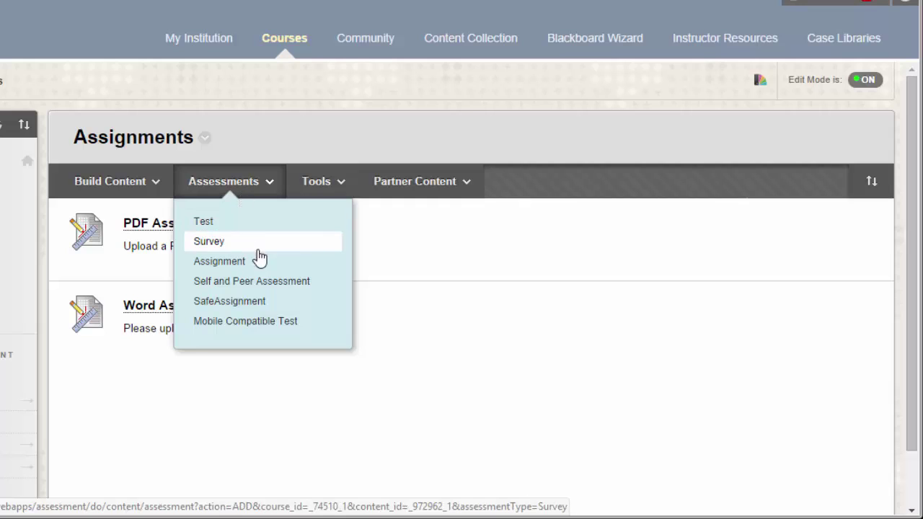
click(261, 262)
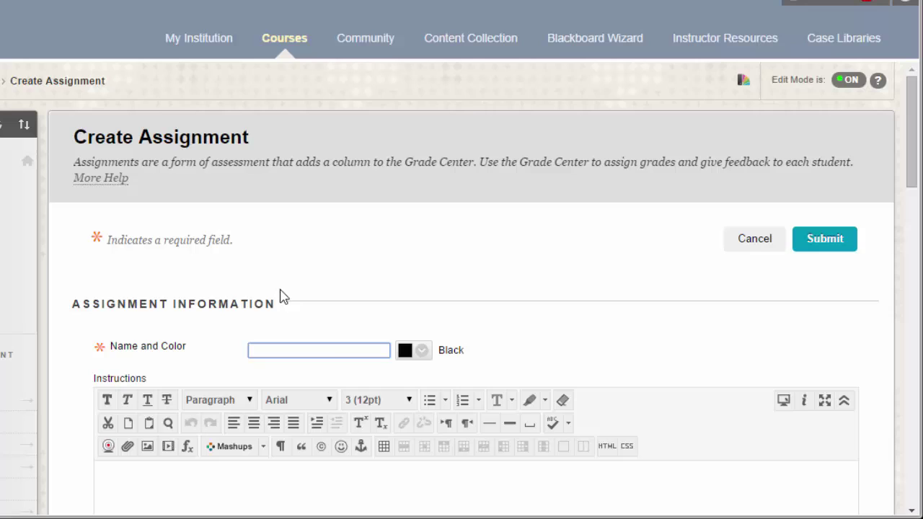
Step: Name the assignment "Demonstration Assignment" and enter the instructions "Please attach your submission here."
text(Demonstration Assignment)
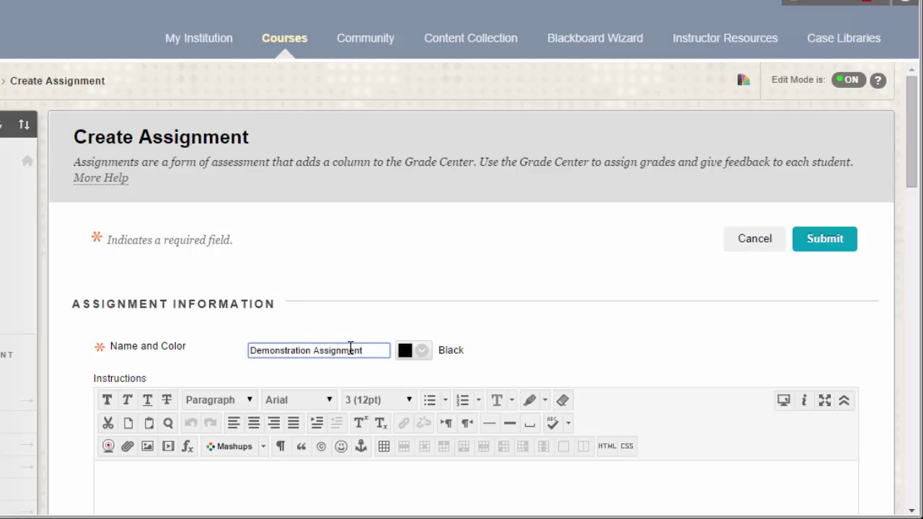
scroll(381, 366, down, 1)
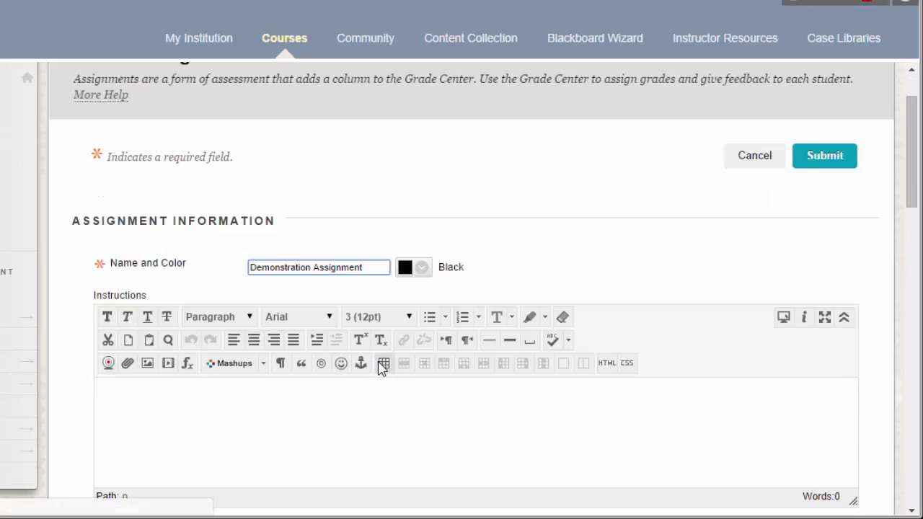
click(394, 399)
text(Please attach your submission here.)
Step: Attach the Word file "Instructions for Assignment" from the computer's Example Documents folder to the assignment
scroll(394, 399, down, 3)
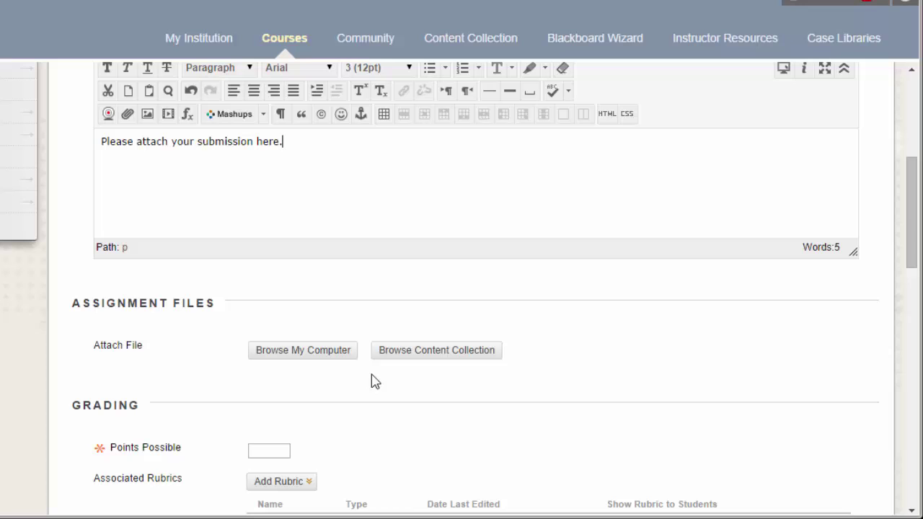
click(351, 358)
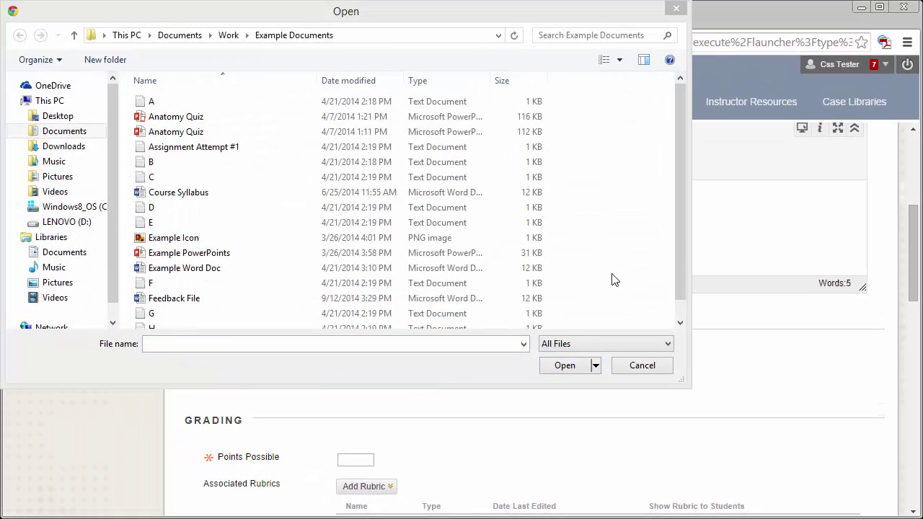
scroll(681, 271, down, 1)
click(534, 321)
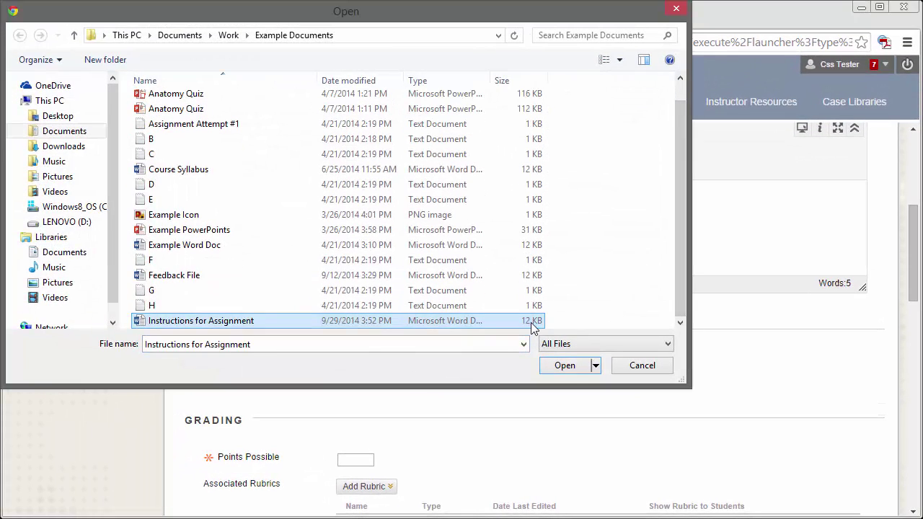
click(571, 372)
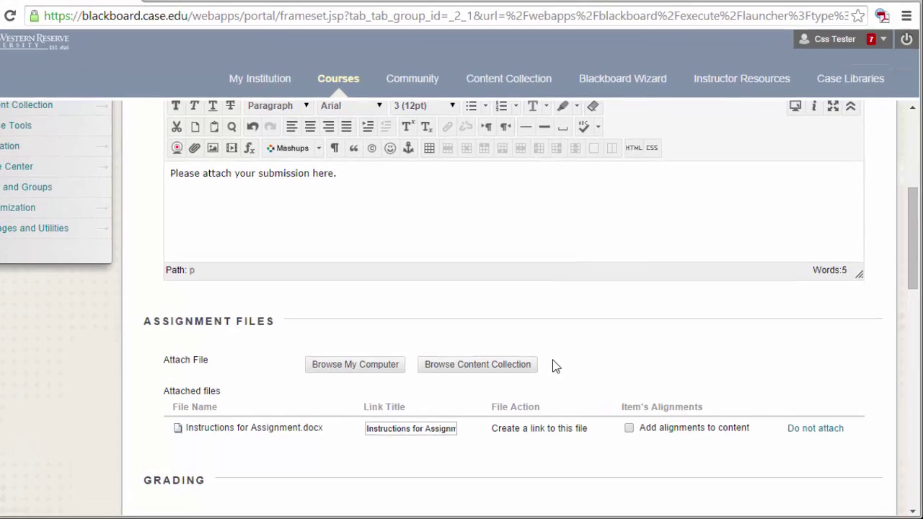
Step: Set the assignment's points possible to 50
scroll(575, 373, down, 2)
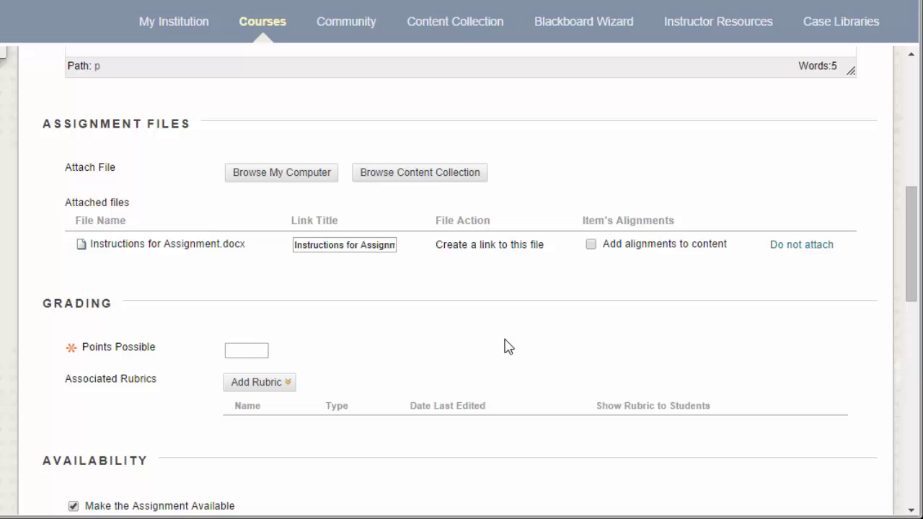
click(254, 349)
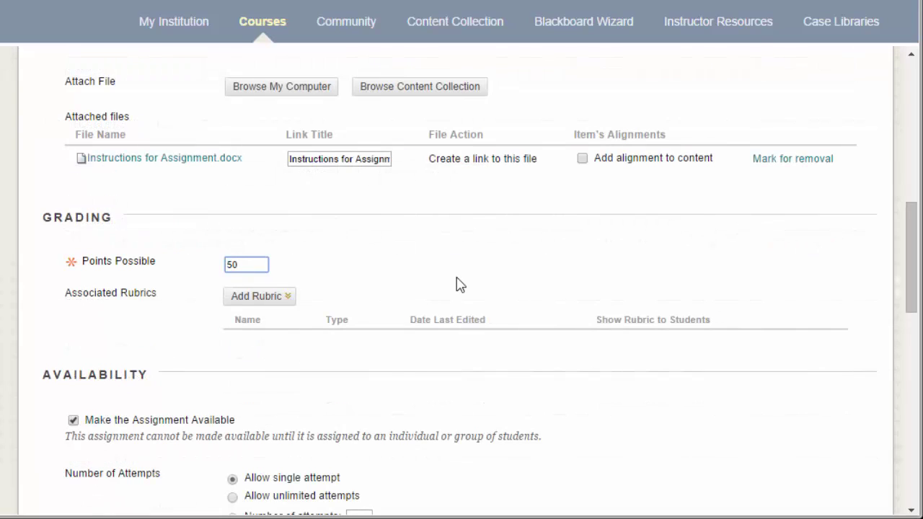
click(459, 283)
Step: Associate the existing Rubric 1 with the assignment
click(287, 300)
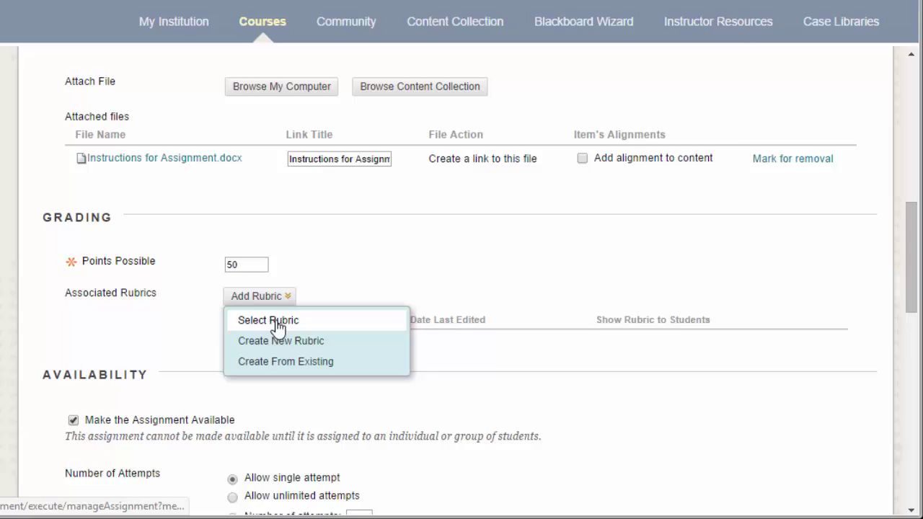
click(274, 320)
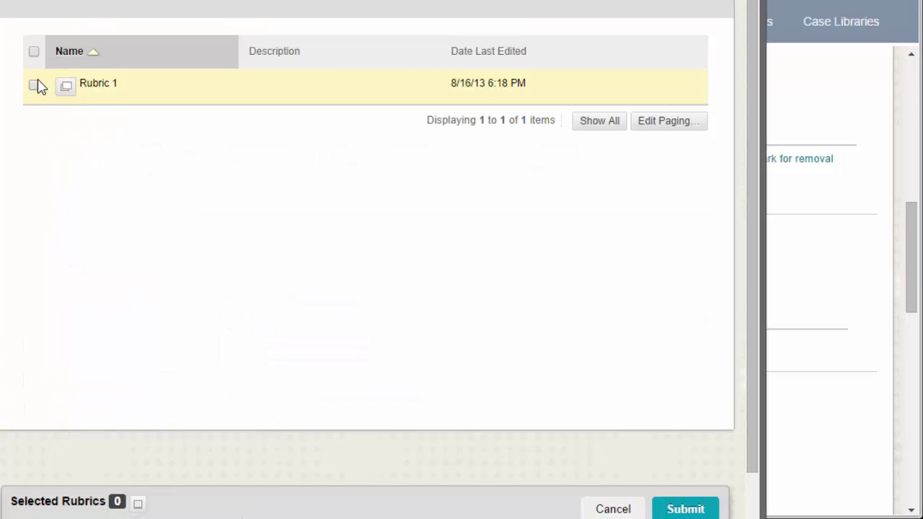
click(34, 85)
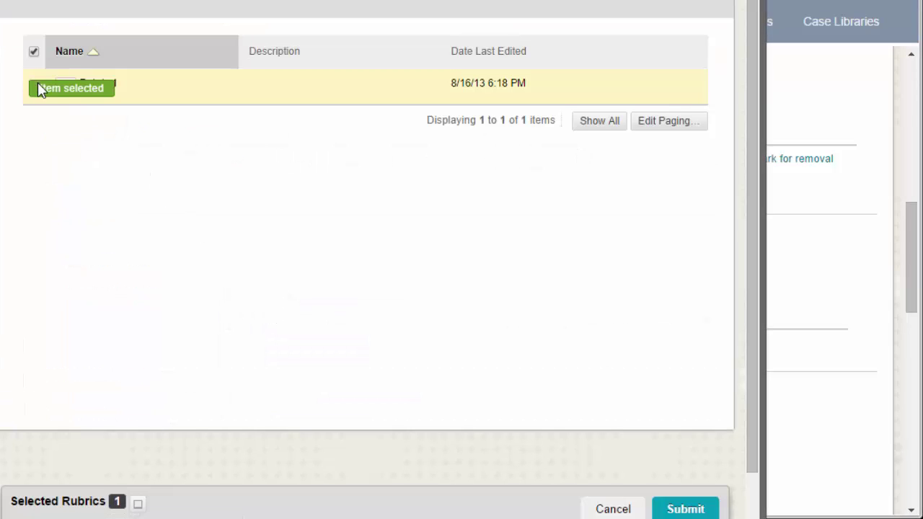
click(698, 507)
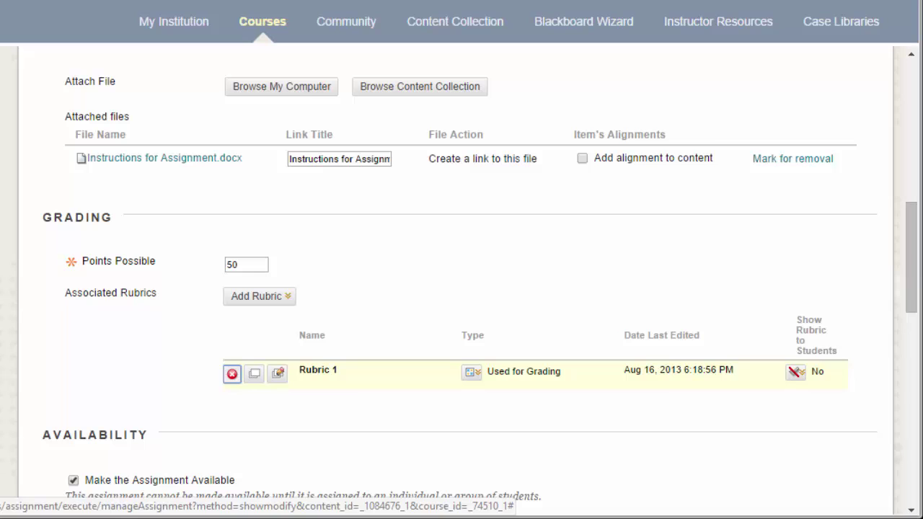
Step: Limit the assignment's availability by enabling Display After with the date 12/31/2014
scroll(461, 288, down, 4)
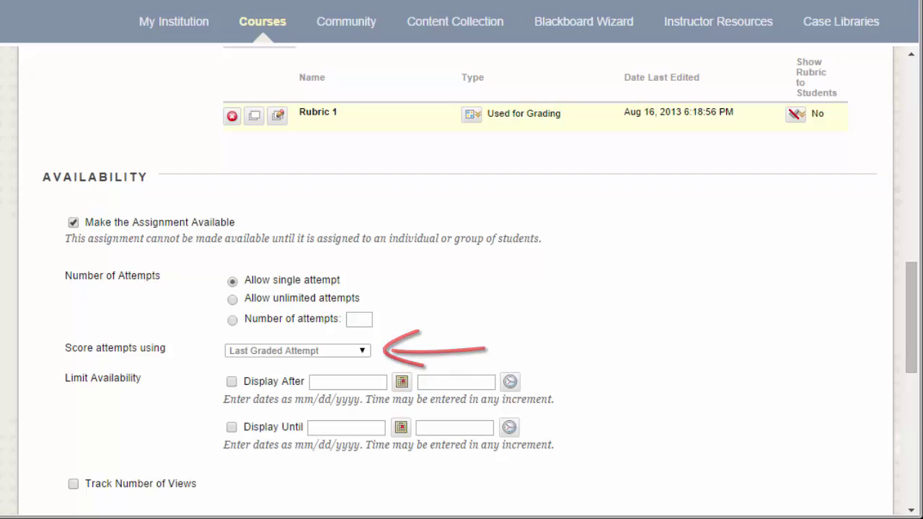
click(231, 382)
click(402, 382)
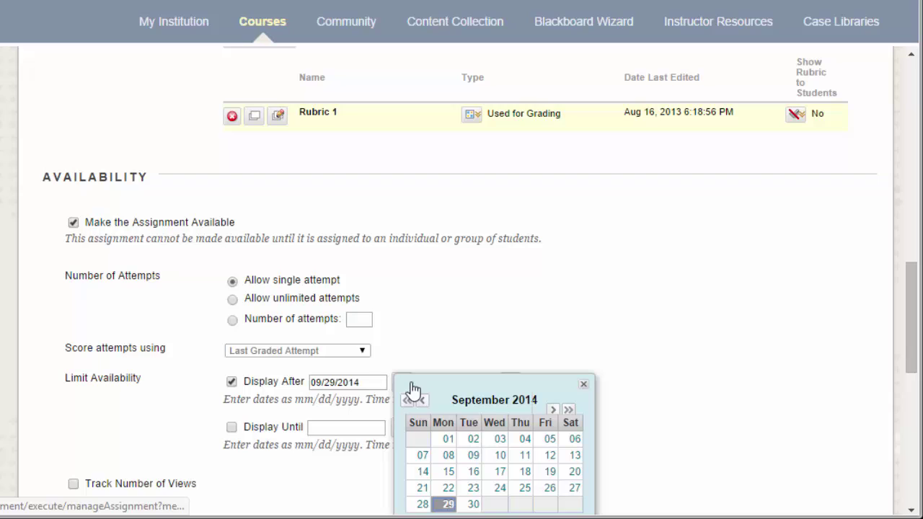
click(553, 410)
click(552, 410)
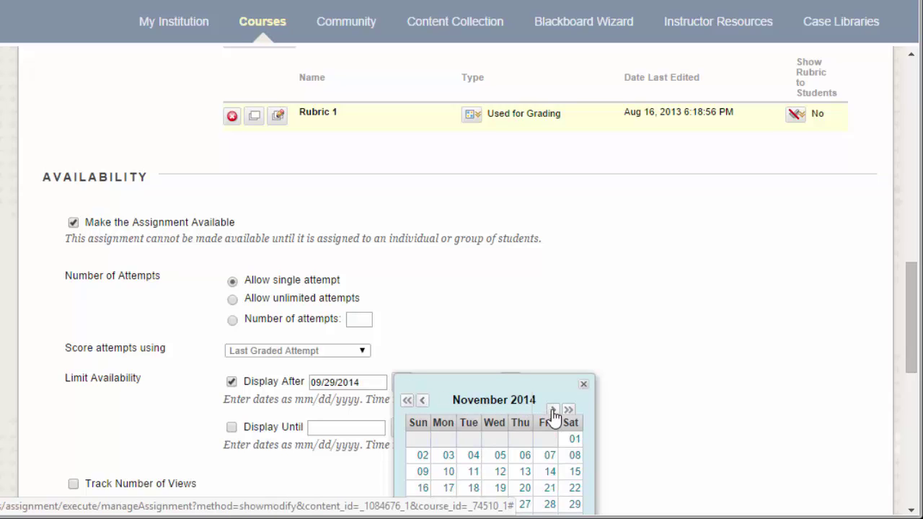
click(552, 410)
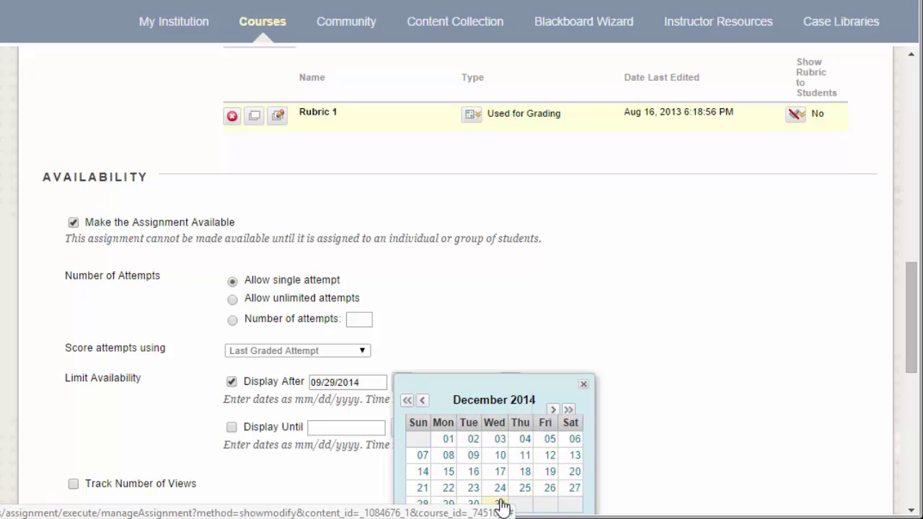
click(501, 505)
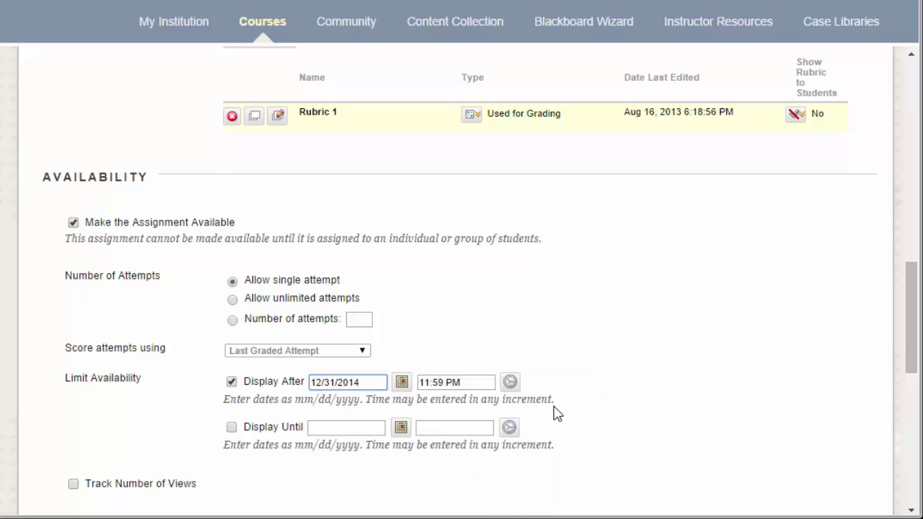
Step: Set the Display After time to End of Day (11:59 PM)
click(510, 381)
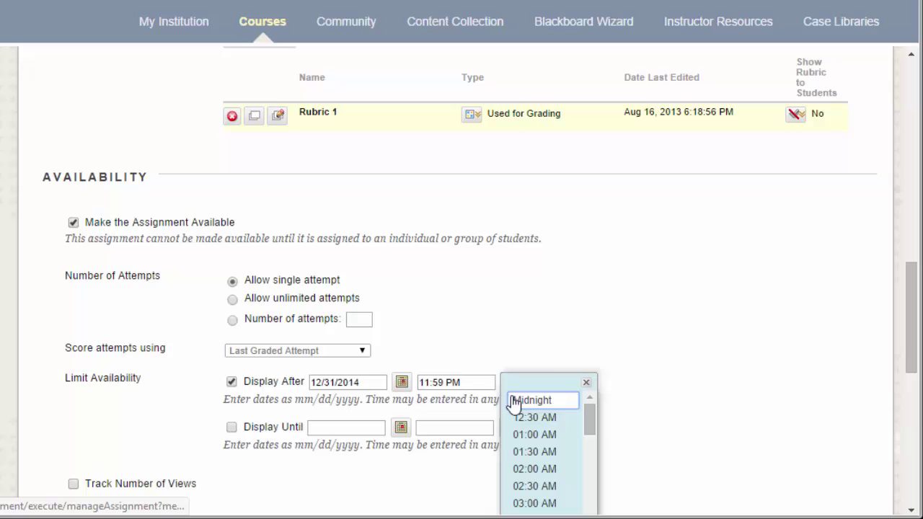
scroll(534, 432, down, 10)
scroll(552, 500, down, 4)
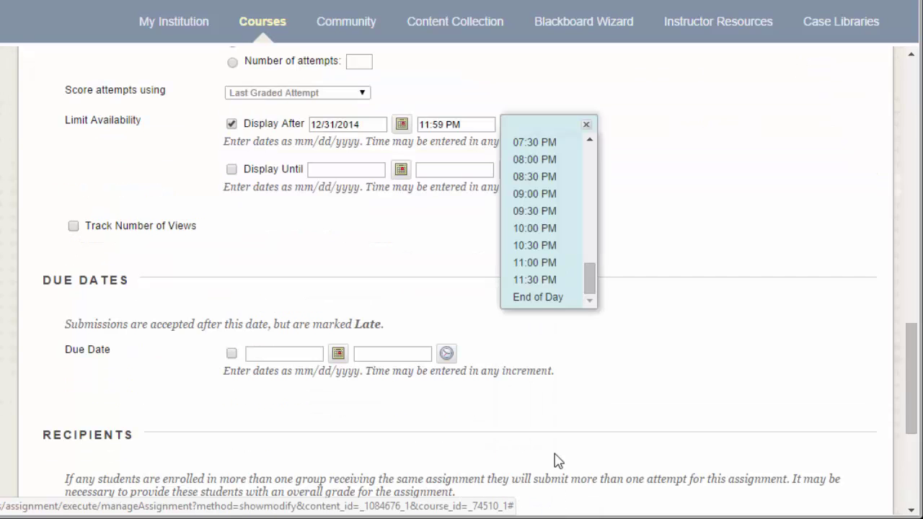
click(553, 306)
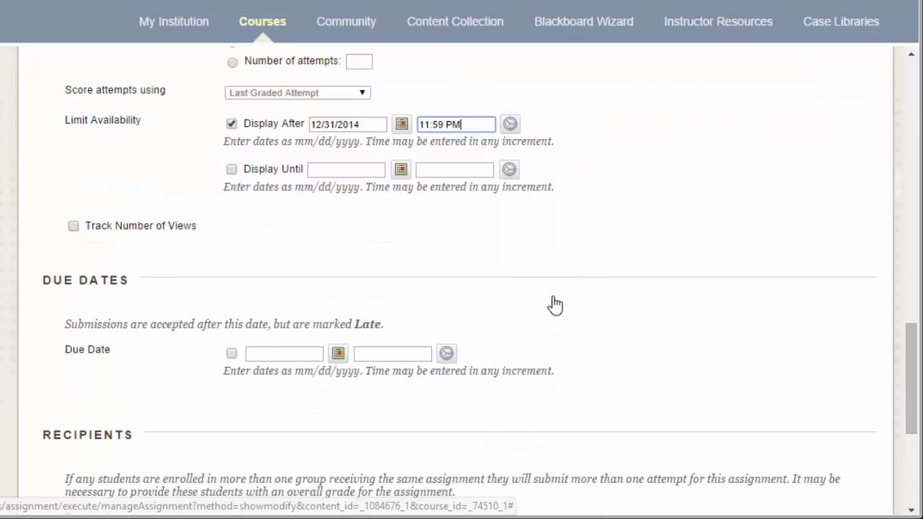
click(624, 184)
scroll(626, 184, up, 1)
scroll(625, 183, up, 1)
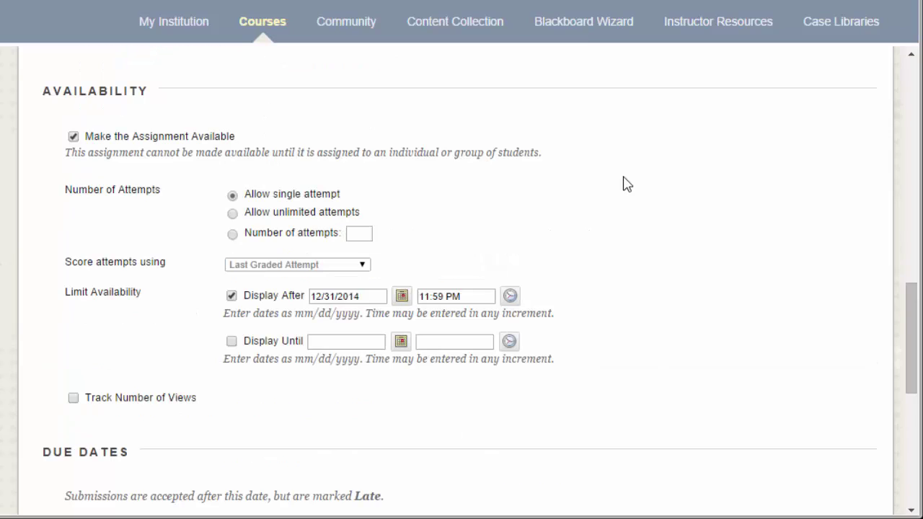
Step: Enable a due date for the assignment and set it to 01/31/2015
scroll(626, 183, down, 3)
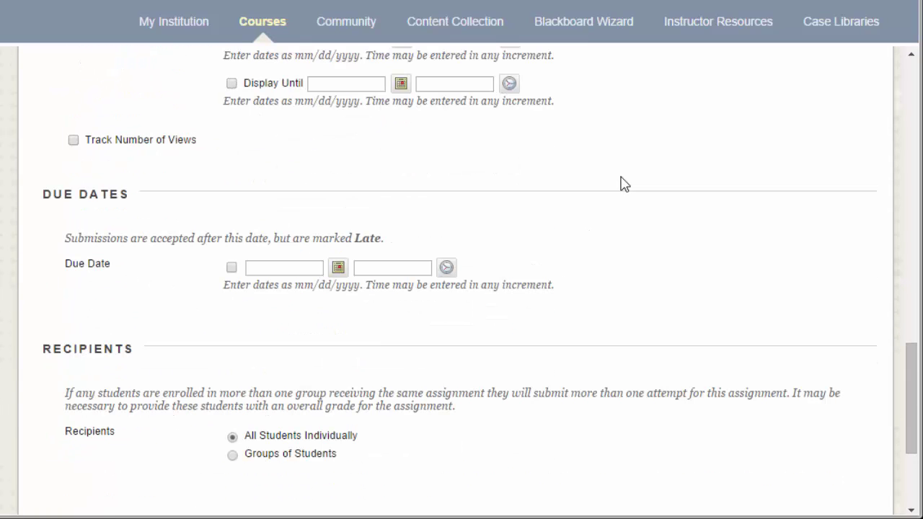
click(231, 268)
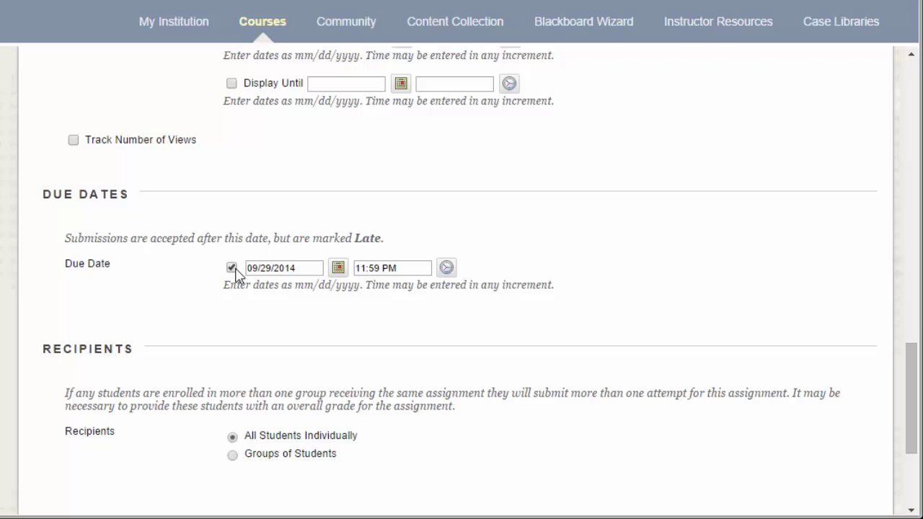
click(339, 269)
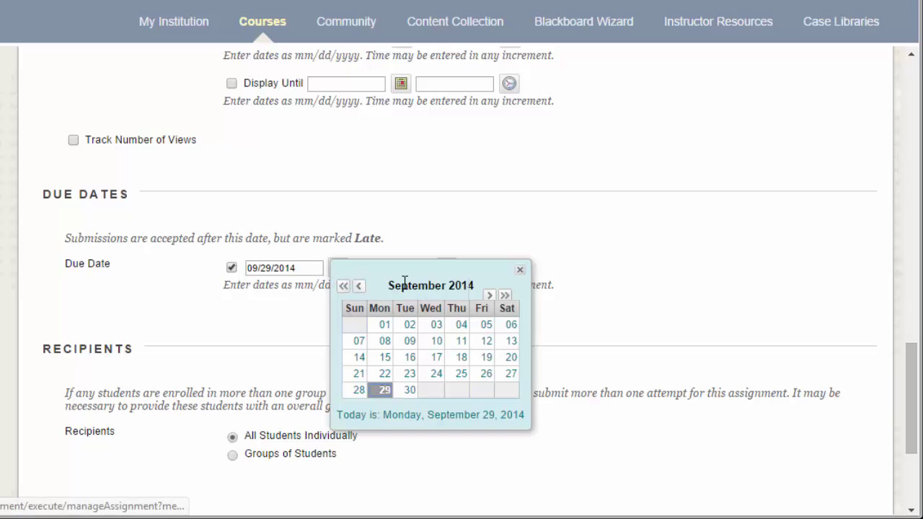
click(490, 297)
click(490, 297)
click(490, 297)
click(490, 296)
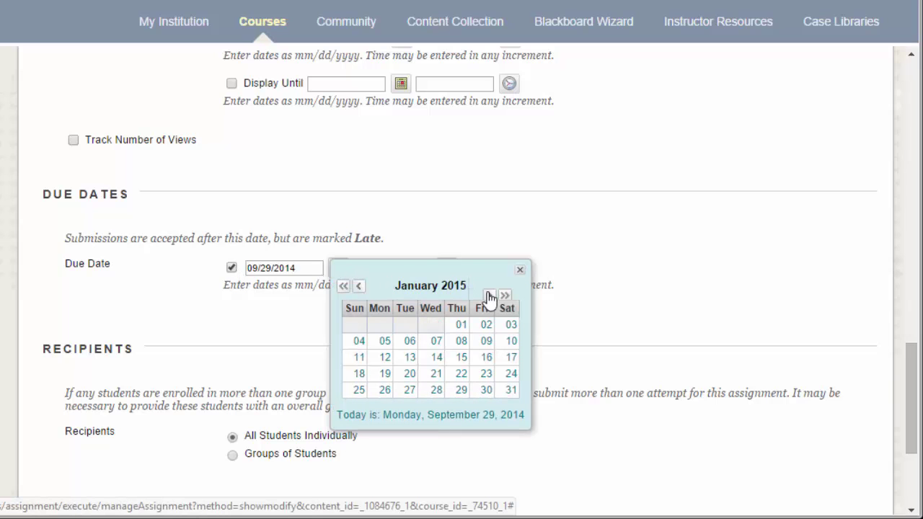
click(511, 389)
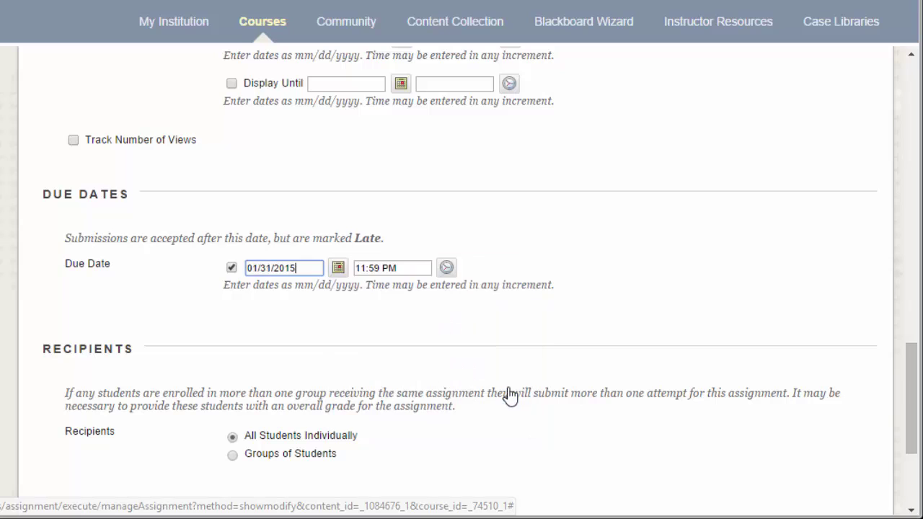
click(586, 319)
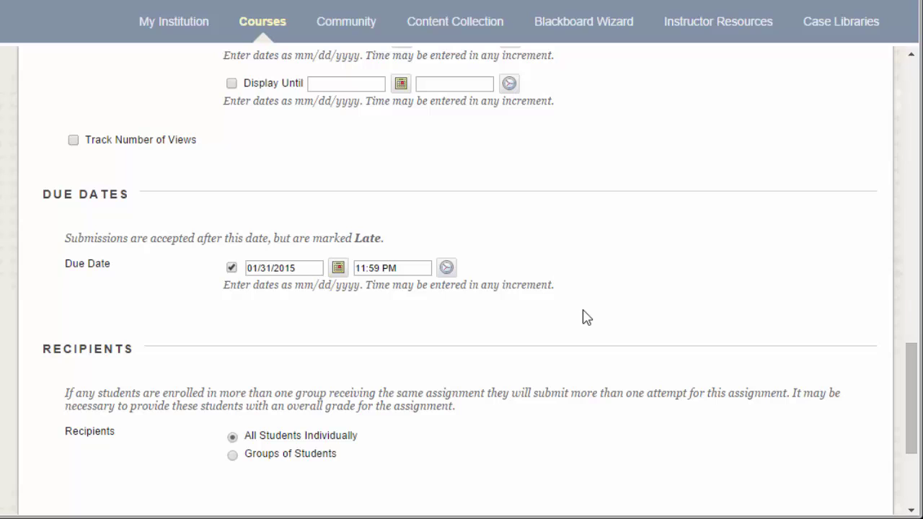
Step: Submit the assignment form and open Demonstration Assignment from the Assignments list to preview it
scroll(587, 317, down, 3)
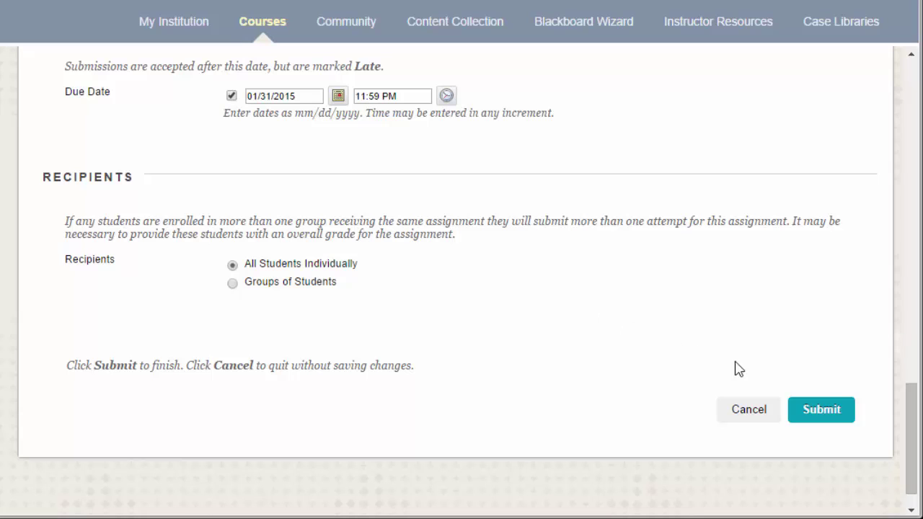
click(800, 420)
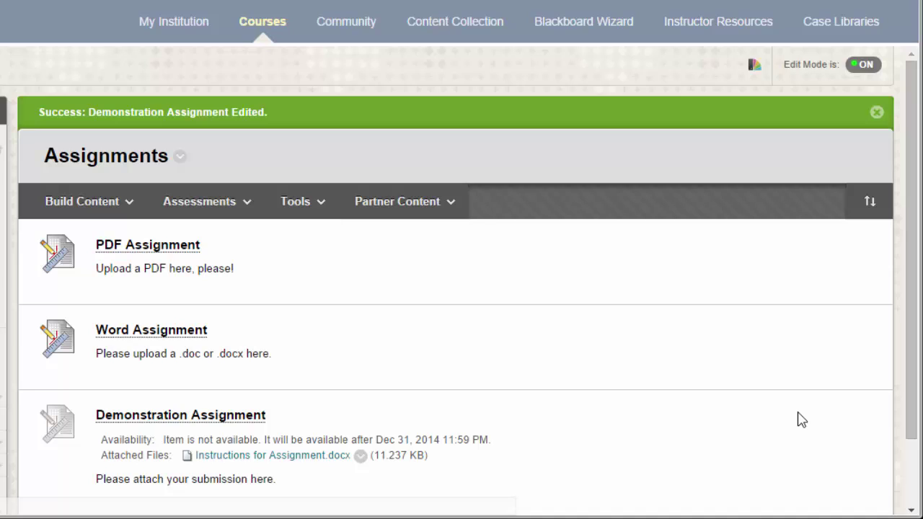
scroll(797, 412, down, 2)
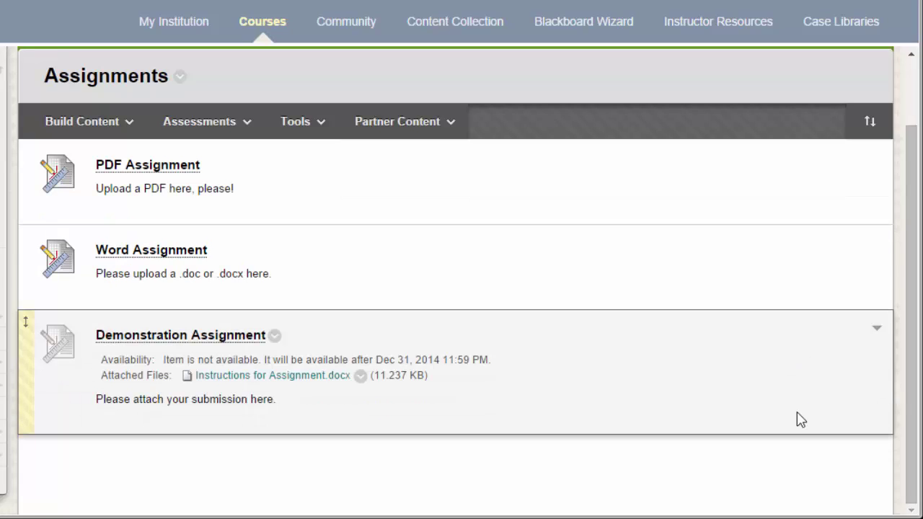
click(227, 337)
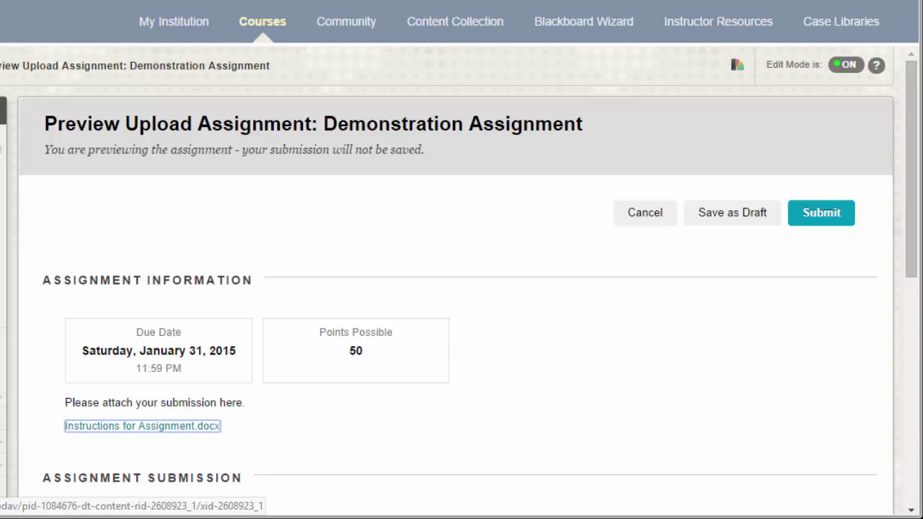